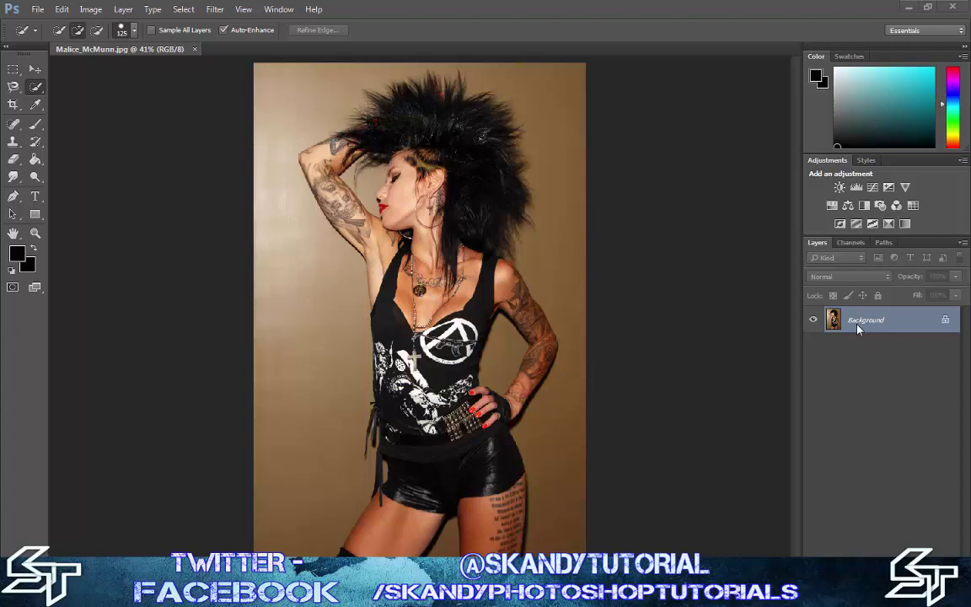
Step: Duplicate the background layer and quick-select the woman's body, hair and arms on the copy
key("ctrl+j")
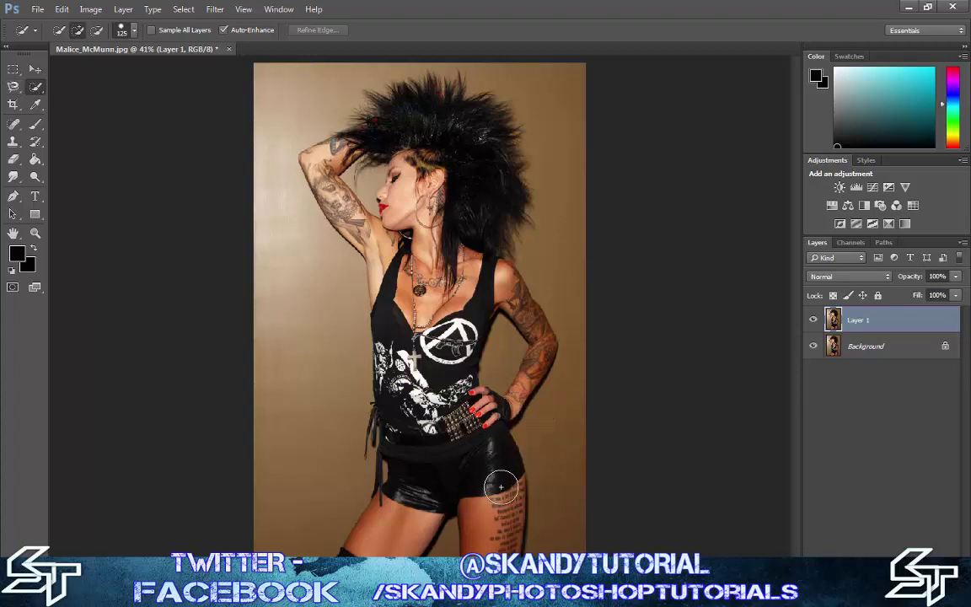
mouse_move(496, 527)
left_mouse_down()
mouse_move(447, 487)
mouse_move(405, 363)
mouse_move(422, 295)
mouse_move(404, 207)
mouse_move(417, 144)
mouse_move(396, 114)
mouse_move(407, 127)
mouse_move(303, 150)
mouse_move(349, 224)
mouse_move(421, 276)
left_mouse_up()
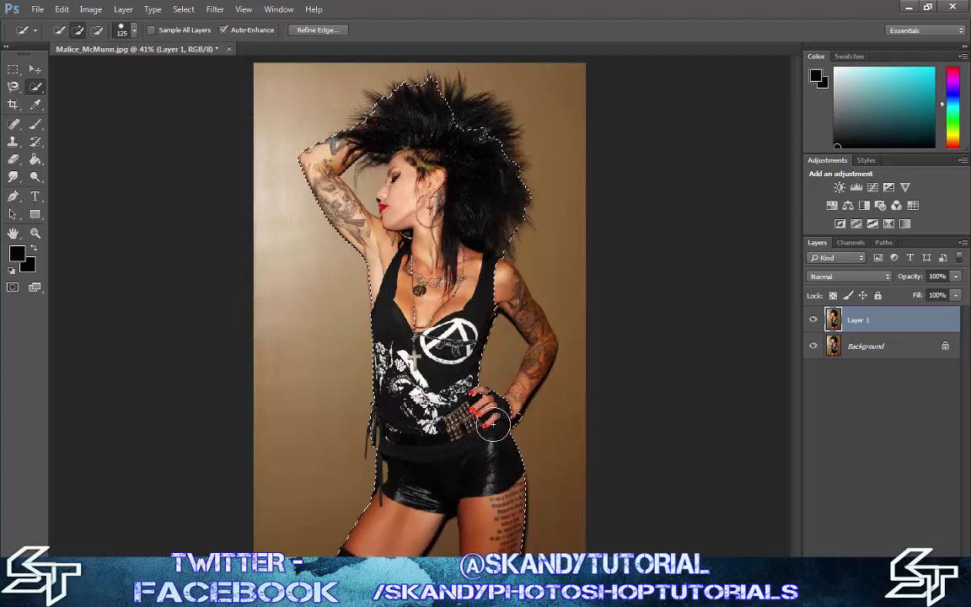
left_click_drag(519, 384, 519, 336)
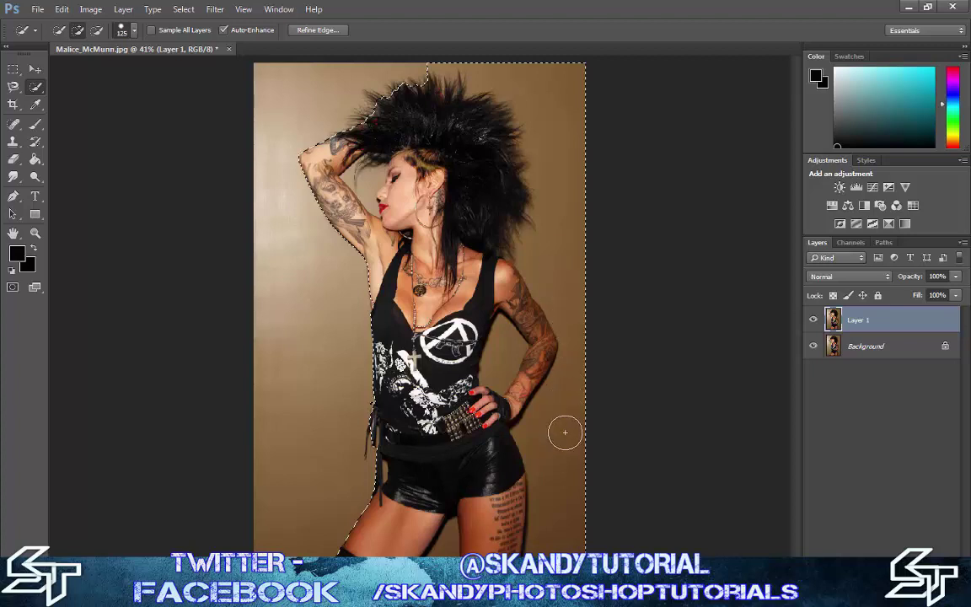
Step: Subtract the wall beside the hip-side arm and around the hair from the selection
key("alt")
key("alt")
mouse_move(560, 523)
left_mouse_down()
mouse_move(570, 542)
mouse_move(592, 278)
mouse_move(589, 121)
mouse_move(567, 45)
mouse_move(376, 44)
left_mouse_up()
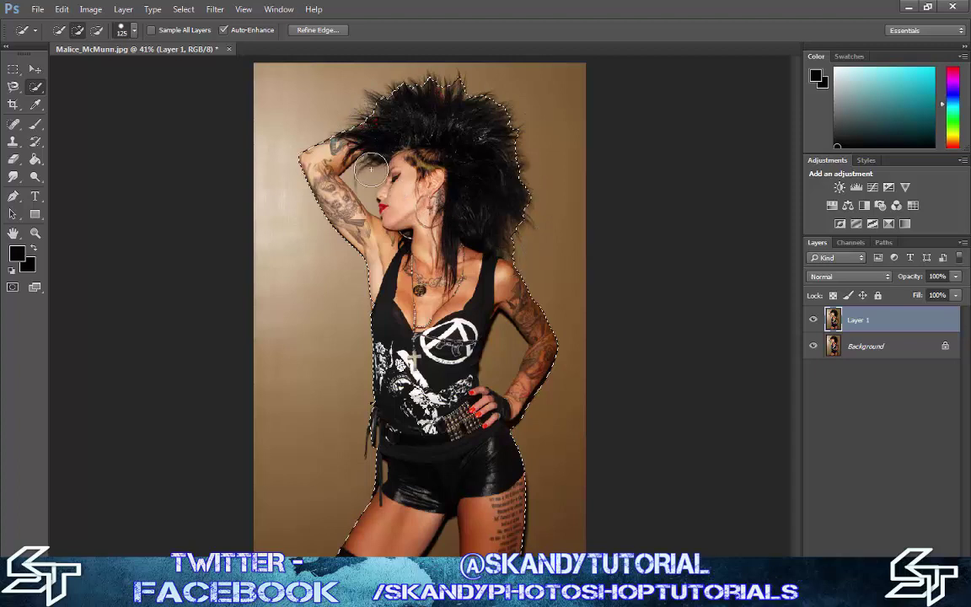
Step: Subtract the wall area between the raised arm and the face from the selection, reducing the brush size to 35
scroll(365, 177, "up", 7)
scroll(381, 201, "up", 1)
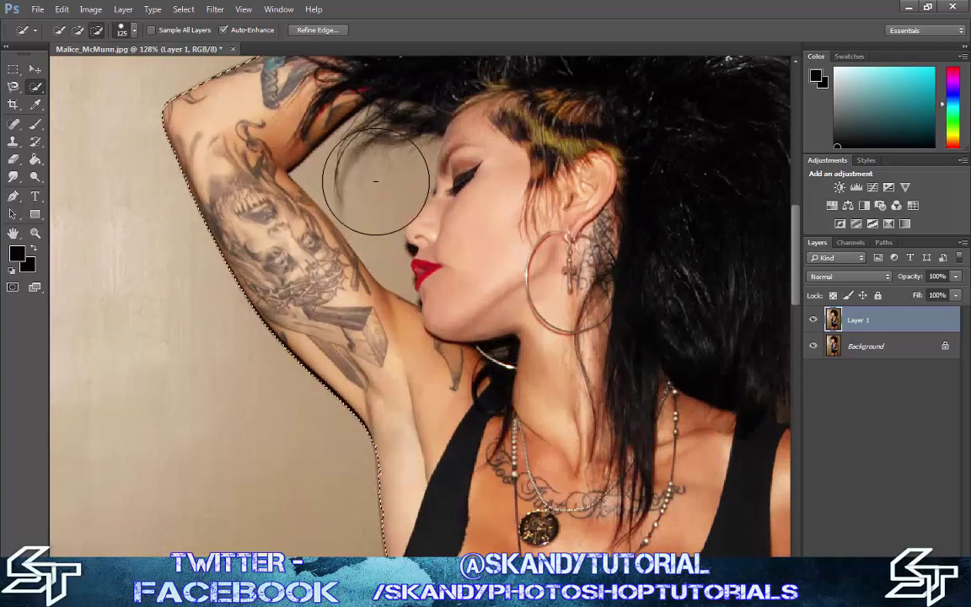
key("alt")
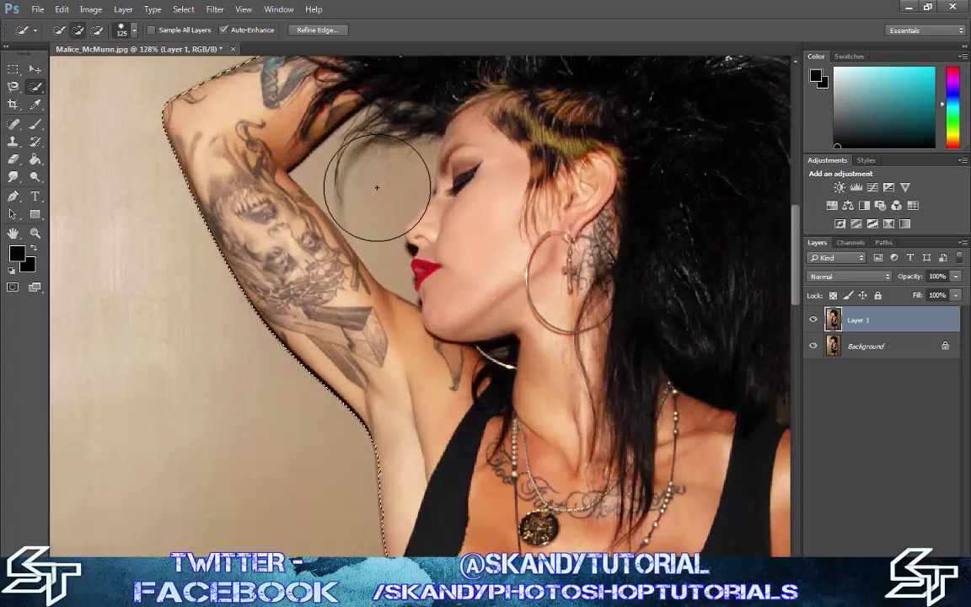
key("bracketleft")
key("bracketleft")
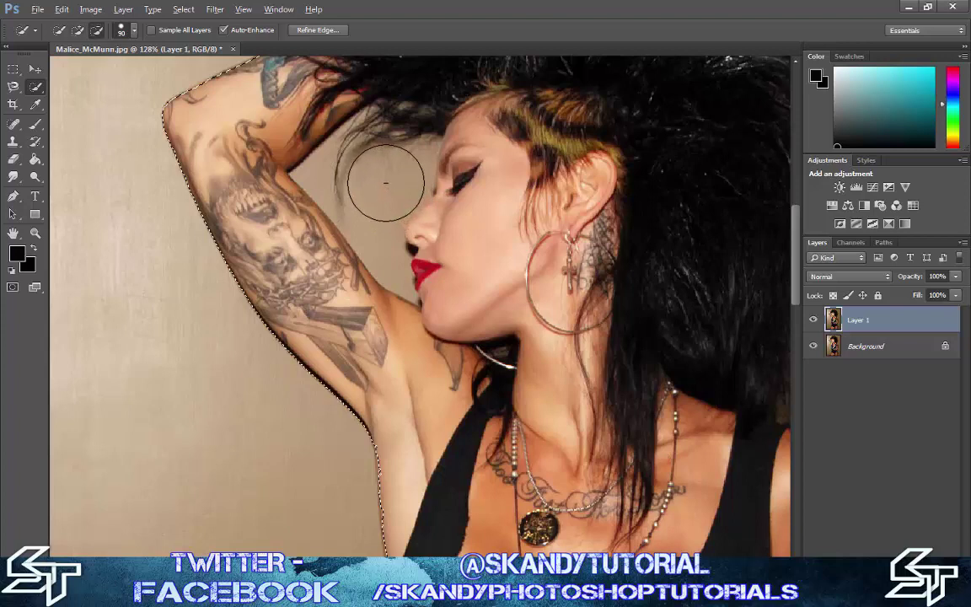
left_click(385, 182, "alt")
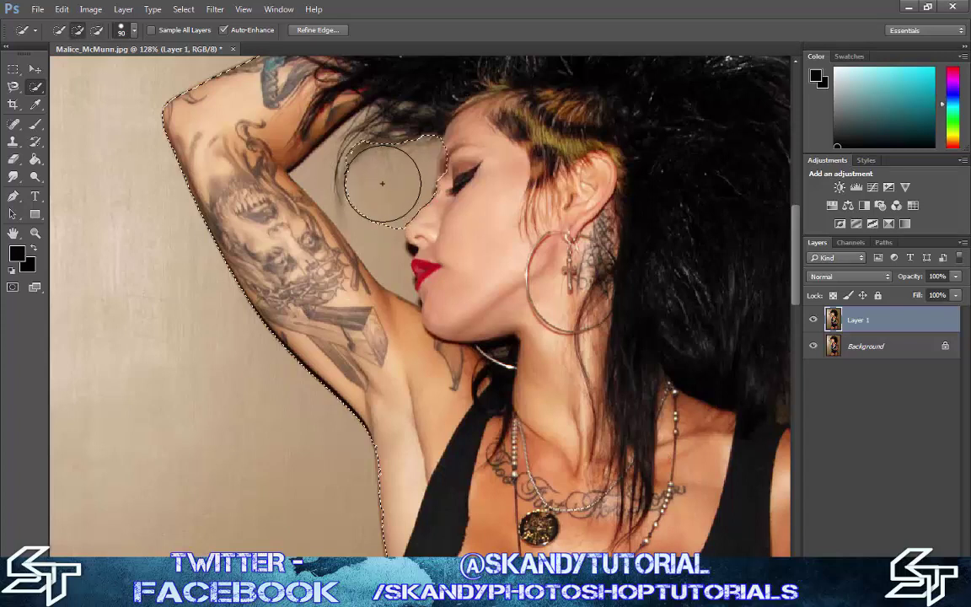
left_click(351, 177, "alt")
mouse_move(350, 178)
left_mouse_down()
mouse_move(315, 160)
mouse_move(364, 217)
mouse_move(374, 211)
mouse_move(386, 255)
left_mouse_up()
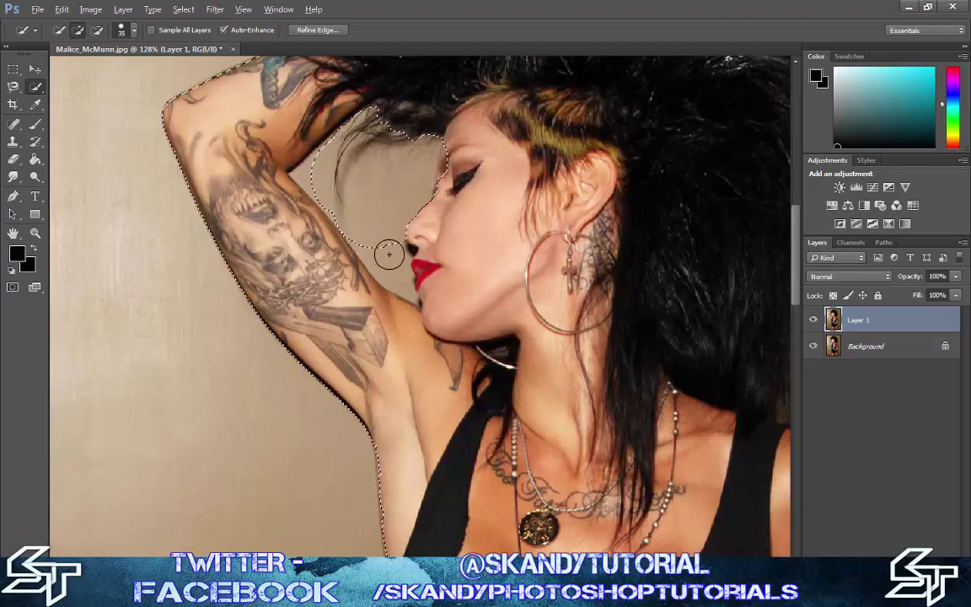
left_click(391, 270, "alt")
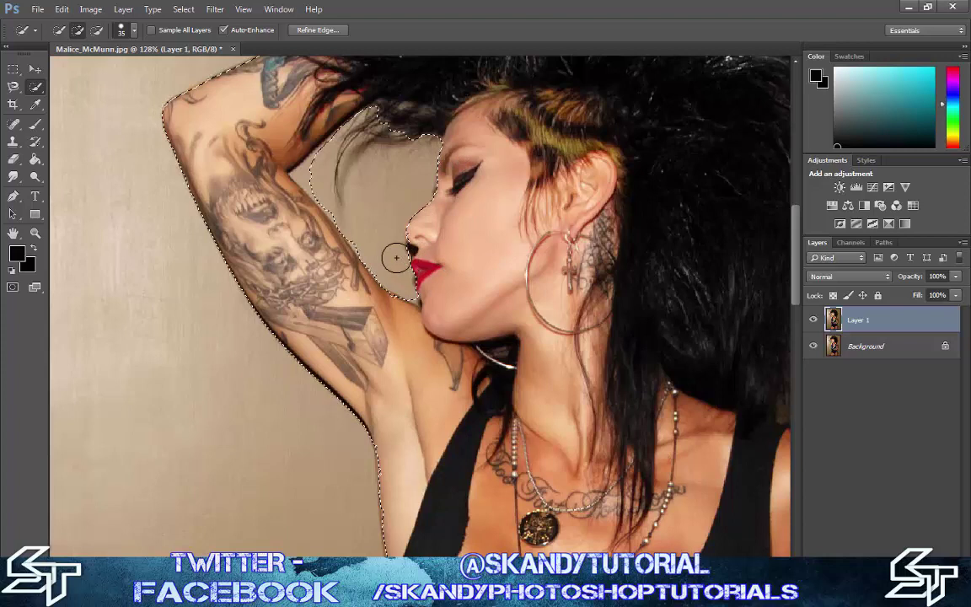
Step: Subtract the leftover wall at the inner elbow of the raised arm using a brush size of 15
key("bracketleft")
key("bracketleft")
key("bracketleft")
scroll(506, 280, "down", 1)
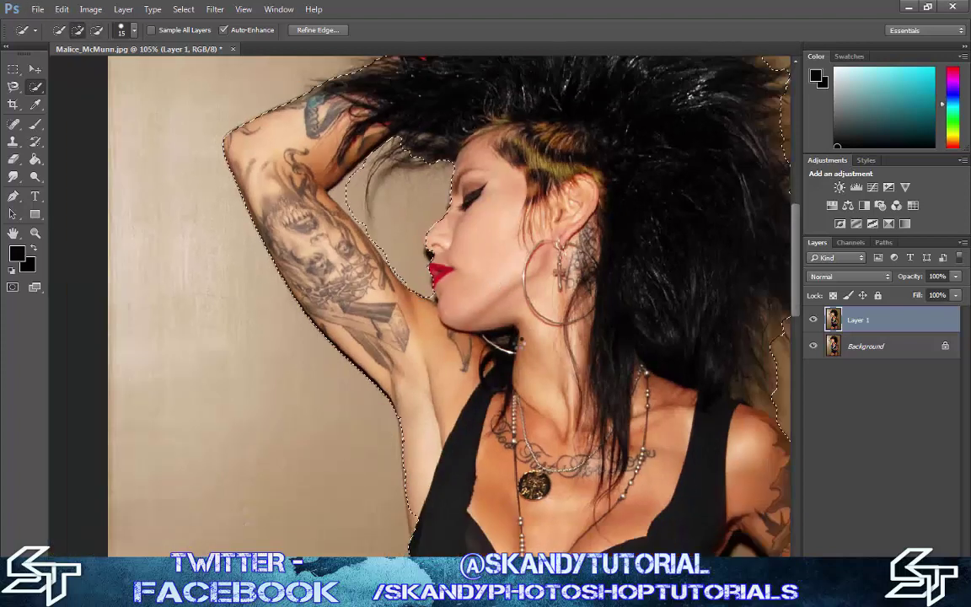
scroll(338, 215, "down", 1)
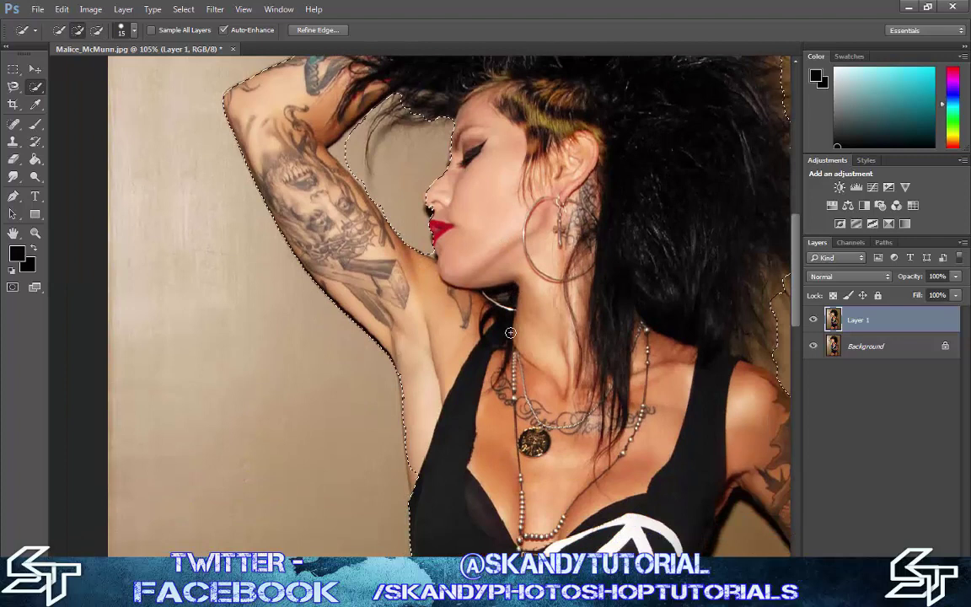
left_click(339, 149, "alt")
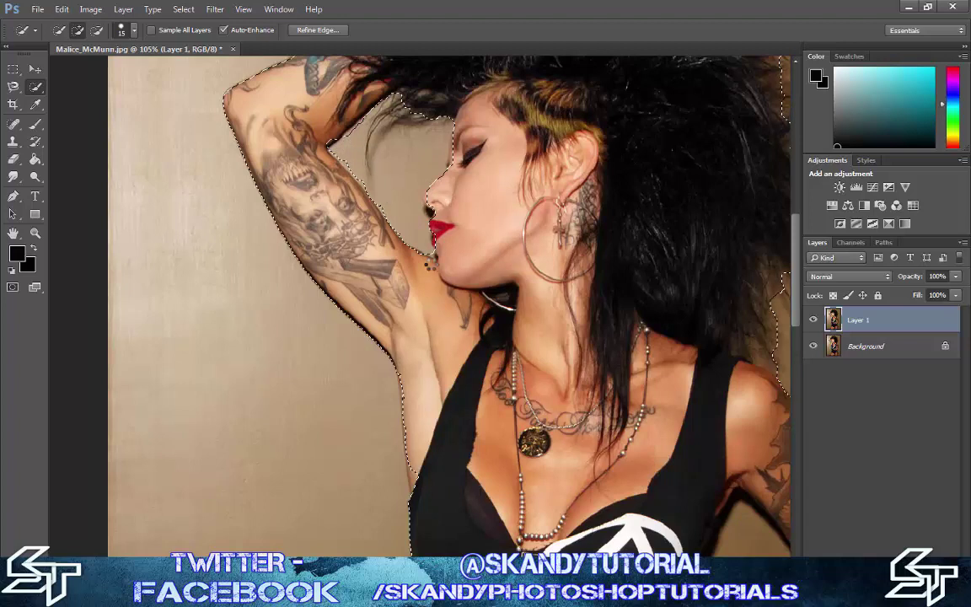
Step: Subtract the small gap between the hanging strap and the shorts from the selection with a size 25 brush
scroll(430, 265, "down", 5)
key("ctrl+0")
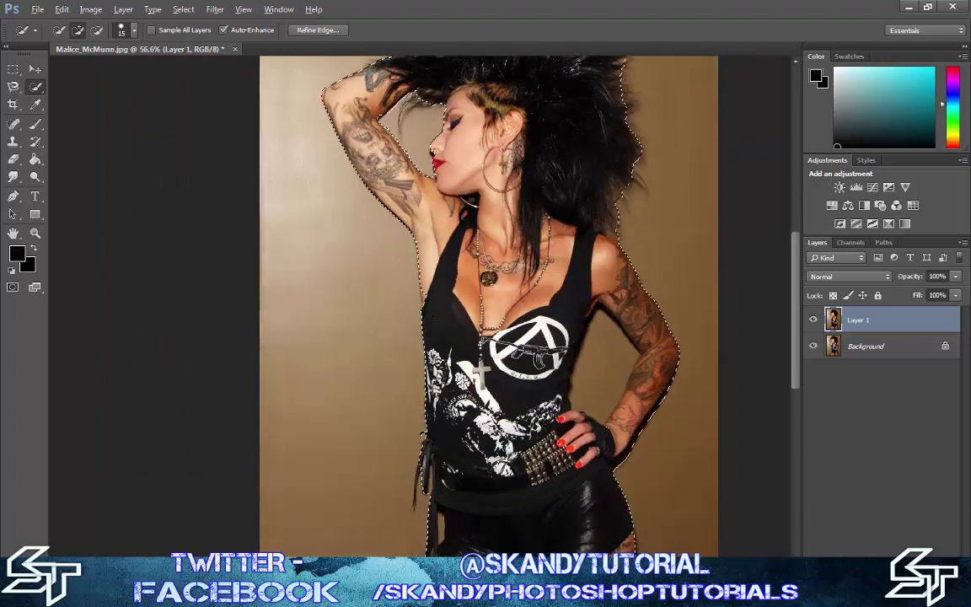
scroll(430, 303, "up", 4)
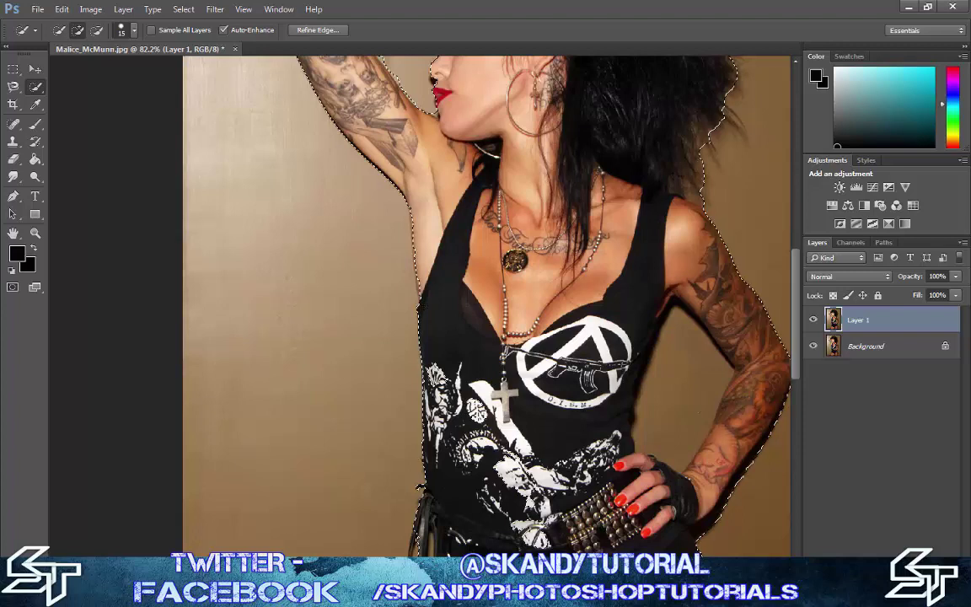
scroll(478, 369, "down", 2)
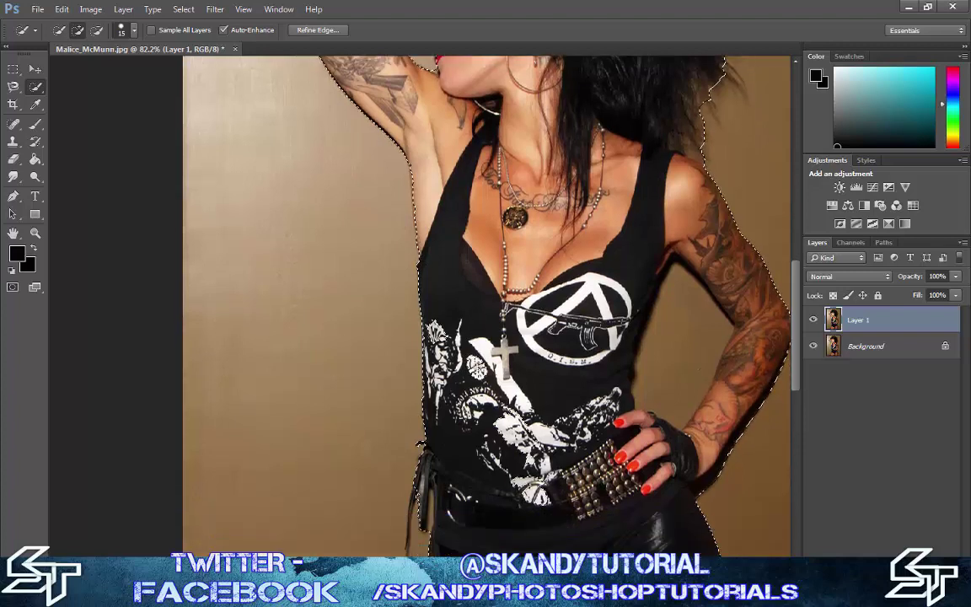
key("bracketright")
key("bracketright")
key("bracketright")
key("bracketright")
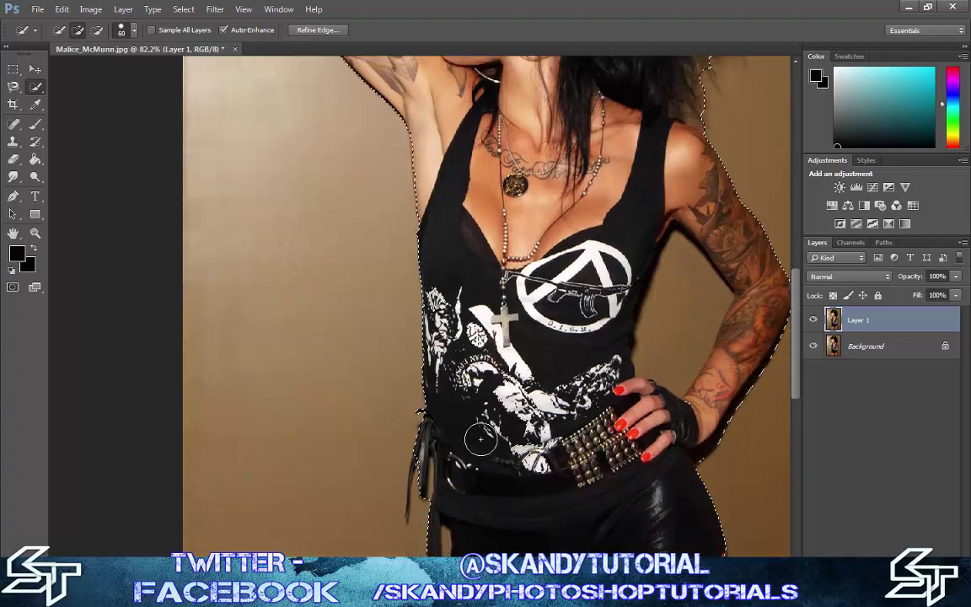
key("bracketleft")
key("bracketleft")
key("bracketleft")
key("bracketleft")
key("bracketleft")
key("bracketleft")
scroll(447, 537, "down", 2)
scroll(447, 537, "down", 2)
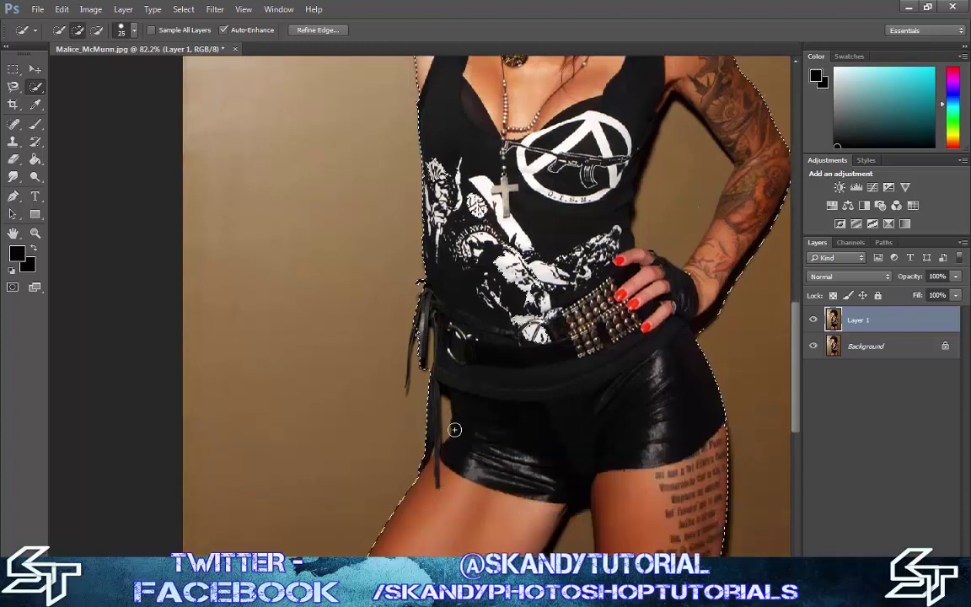
key("alt")
left_click(446, 420, "alt")
Step: Subtract the narrow gap between the hanging laces beside the belt using a size 10 brush
key("alt")
scroll(433, 351, "up", 5)
key("alt")
key("bracketleft")
key("alt")
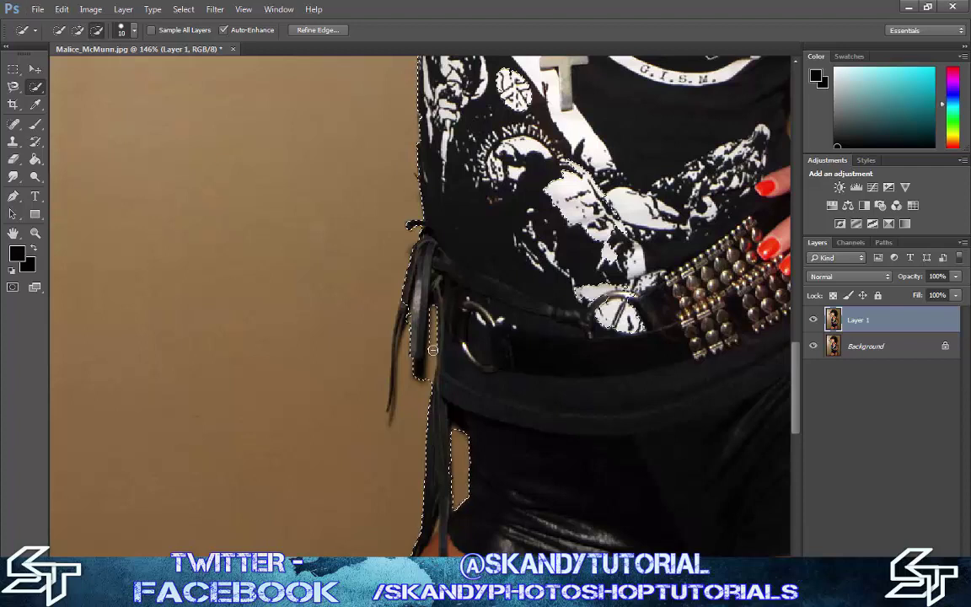
left_click_drag(431, 367, 432, 375)
key("alt")
Step: Subtract the wall area between the thighs from the selection with a size 90 brush
scroll(613, 436, "down", 5)
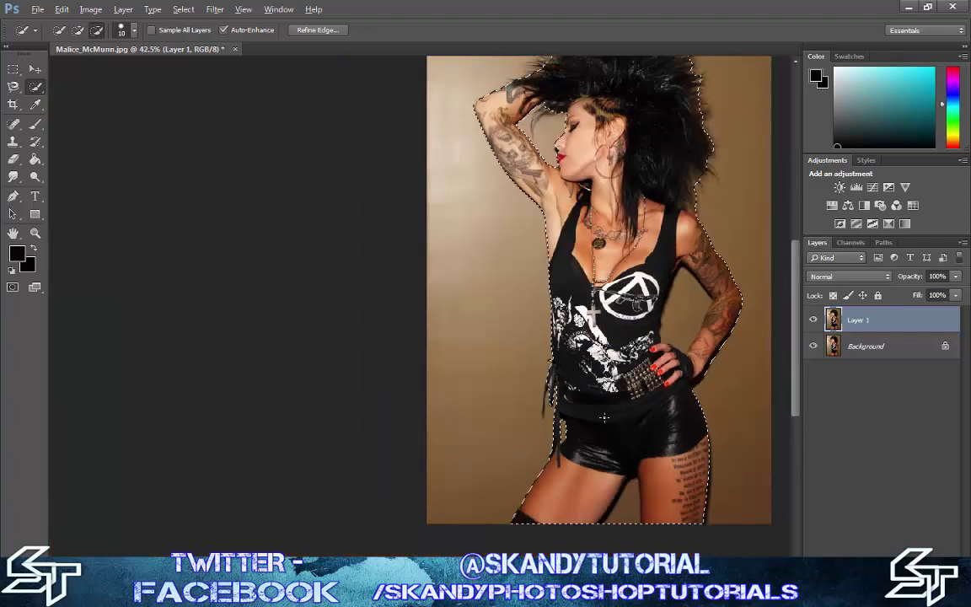
key("alt")
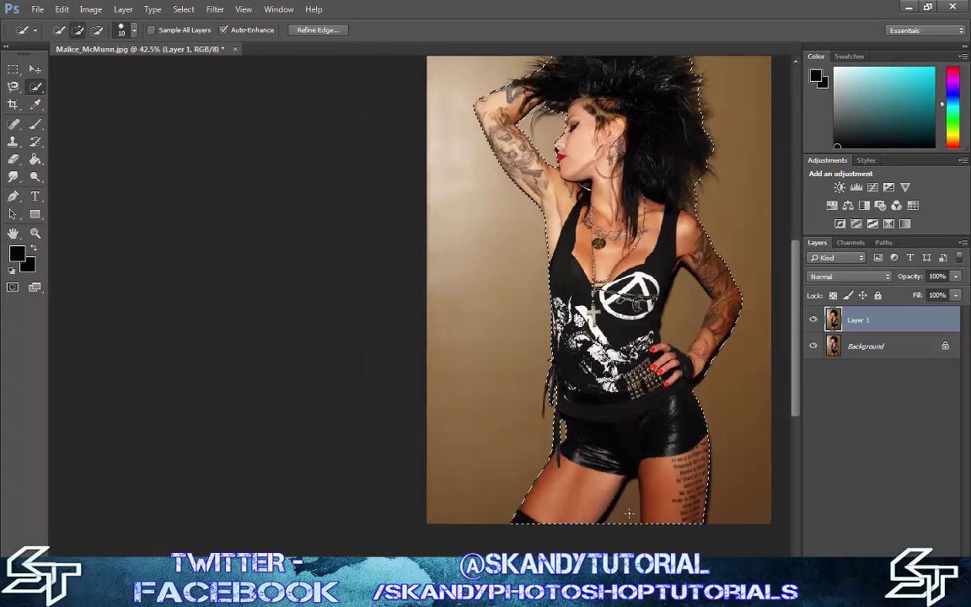
key("]")
key("]")
key("]")
key("]")
key("]")
key("alt")
left_click(626, 512)
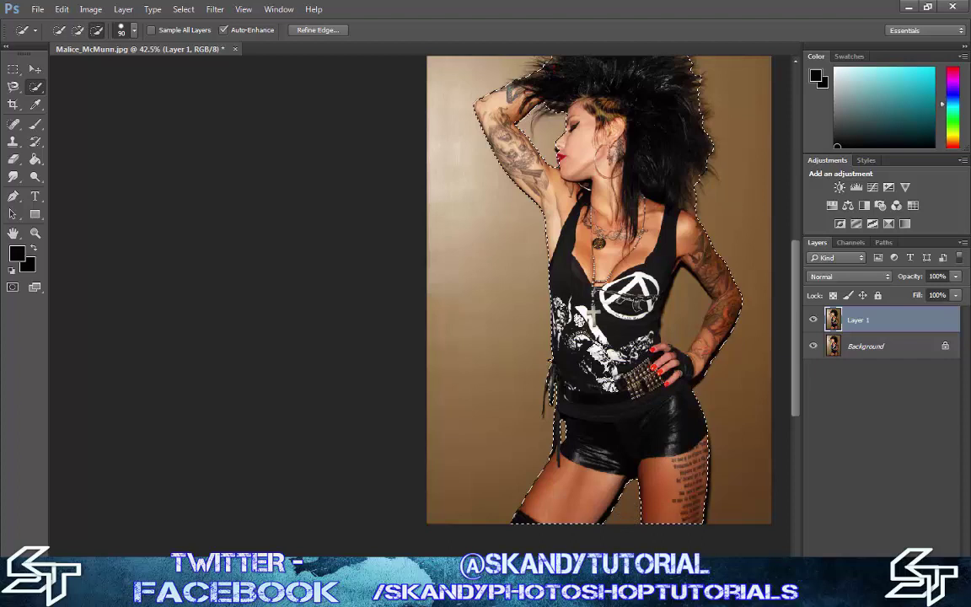
Step: Subtract the wall area between the torso and the bent arm from the selection with a size 125 brush
key("alt")
key("bracketright")
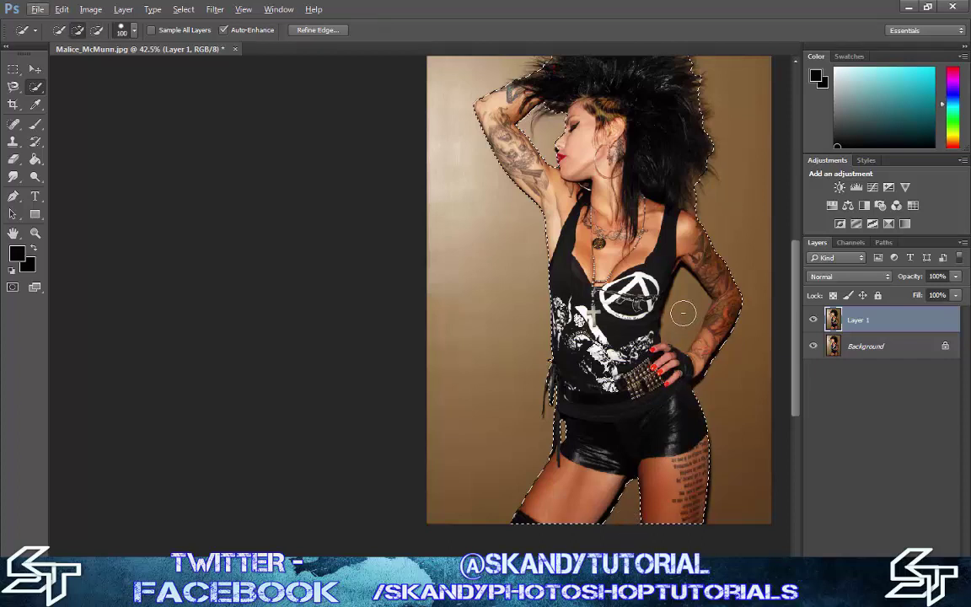
key("bracketright")
key("alt")
left_click(686, 308, "alt")
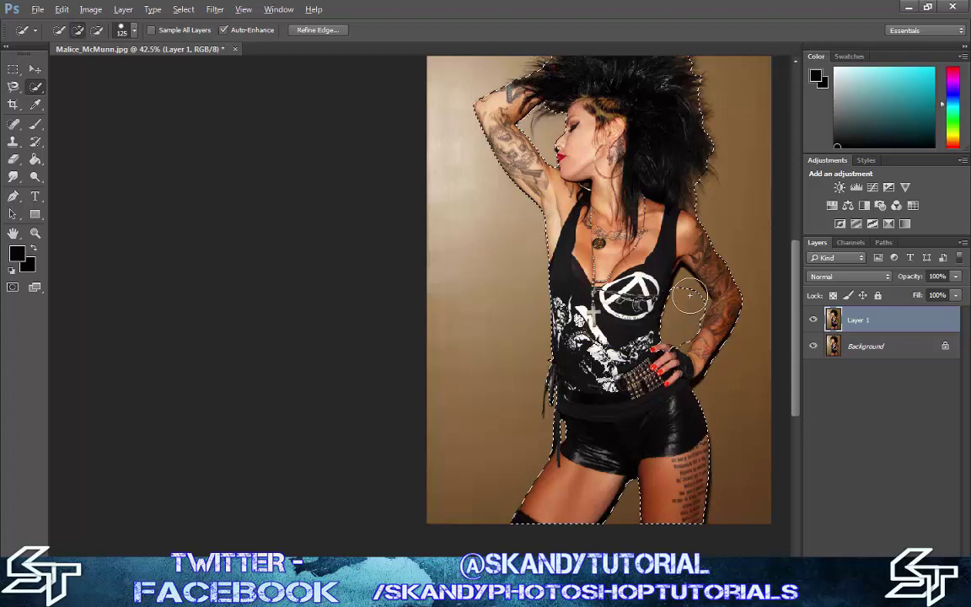
left_click(685, 300, "alt")
key("alt")
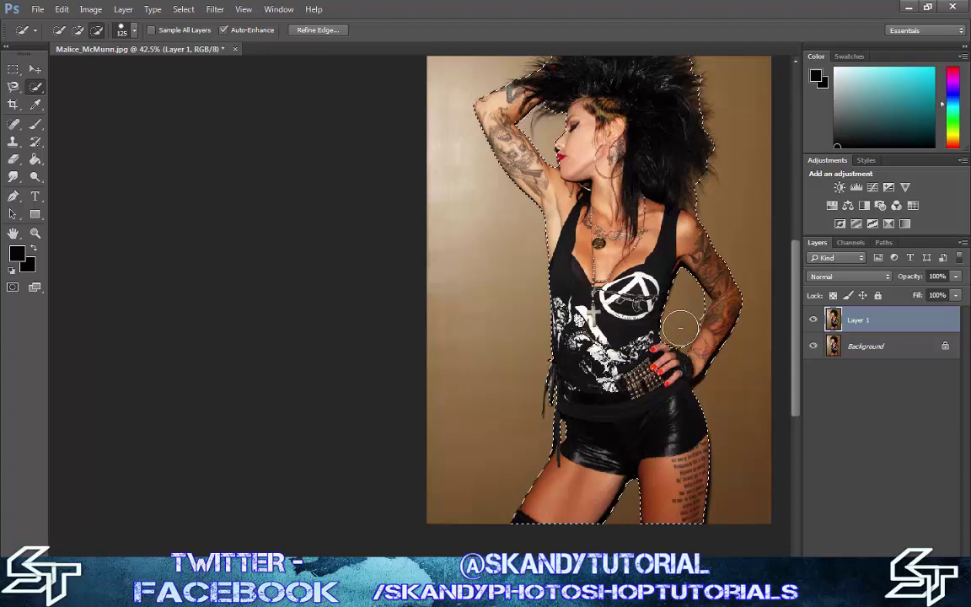
scroll(683, 326, "up", 2)
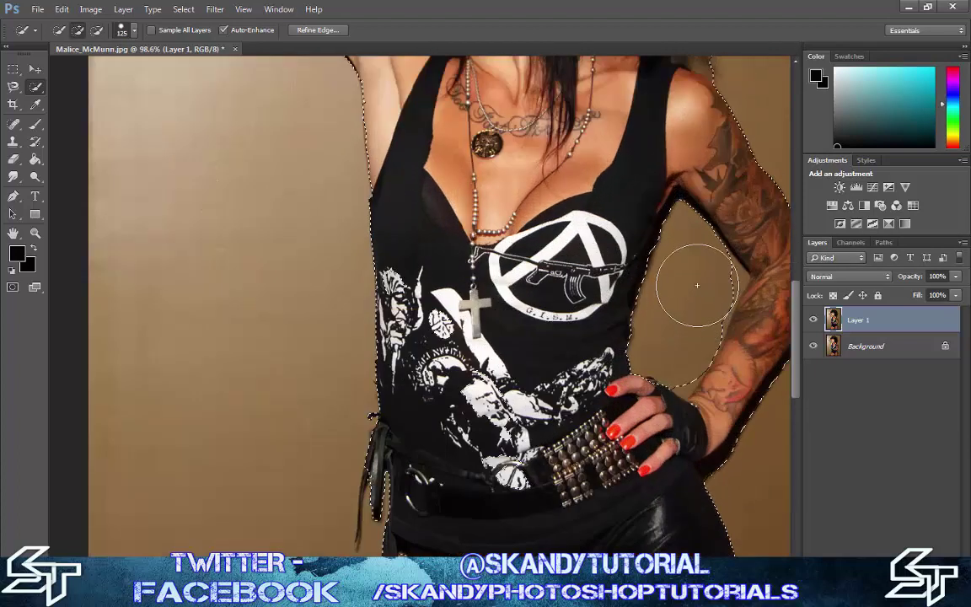
left_click_drag(690, 273, 682, 323)
key("alt")
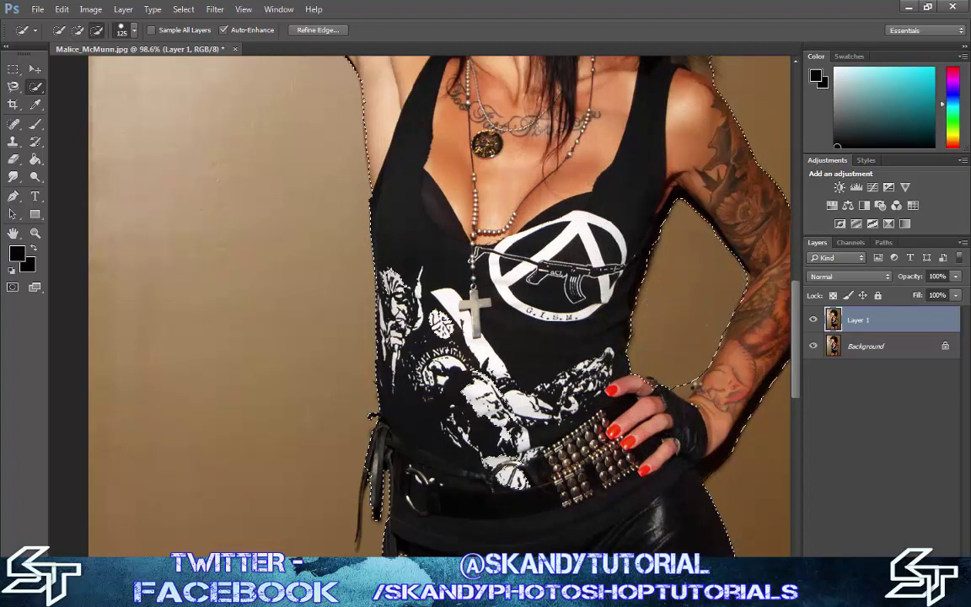
Step: Clean up the selection edge along the gloved wrist, reducing the brush size to 40
left_click(688, 425, "alt")
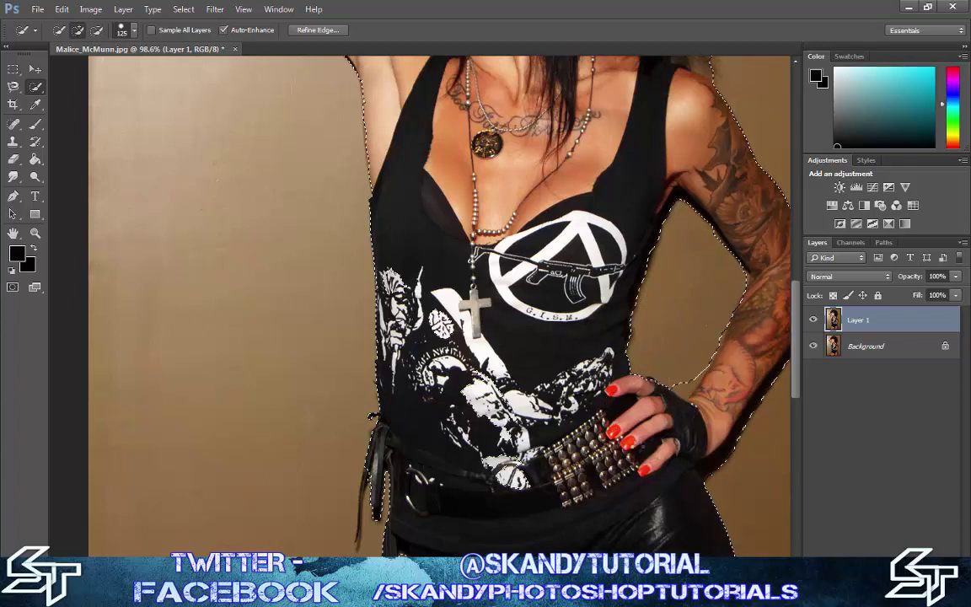
key("bracketleft")
key("bracketleft")
key("bracketleft")
key("bracketleft")
key("bracketleft")
key("bracketleft")
key("bracketleft")
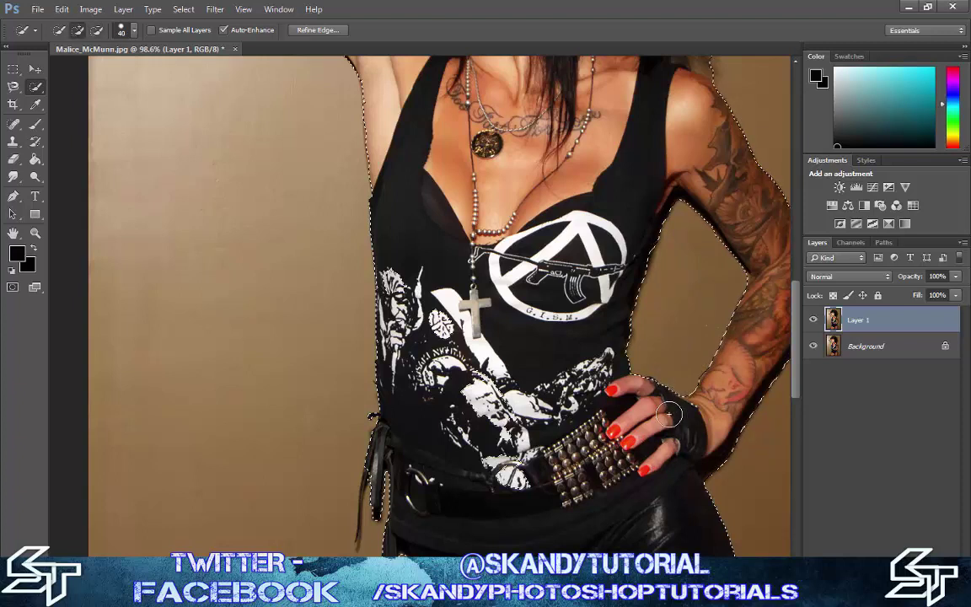
scroll(669, 389, "down", 5)
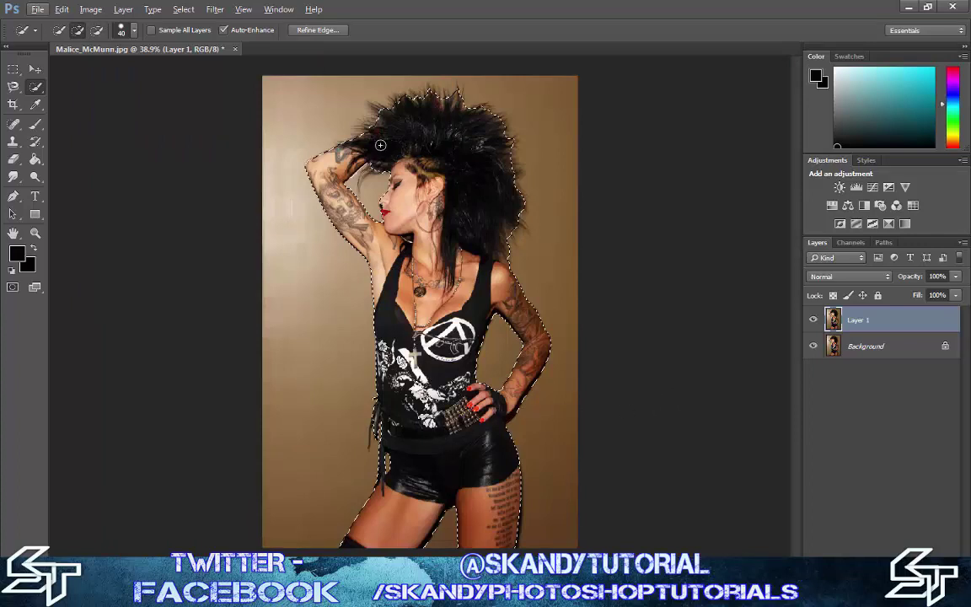
Step: In Refine Edge, set Shift Edge to +35%, preview on black, and brush over the hair's outline to refine it
left_click(318, 31)
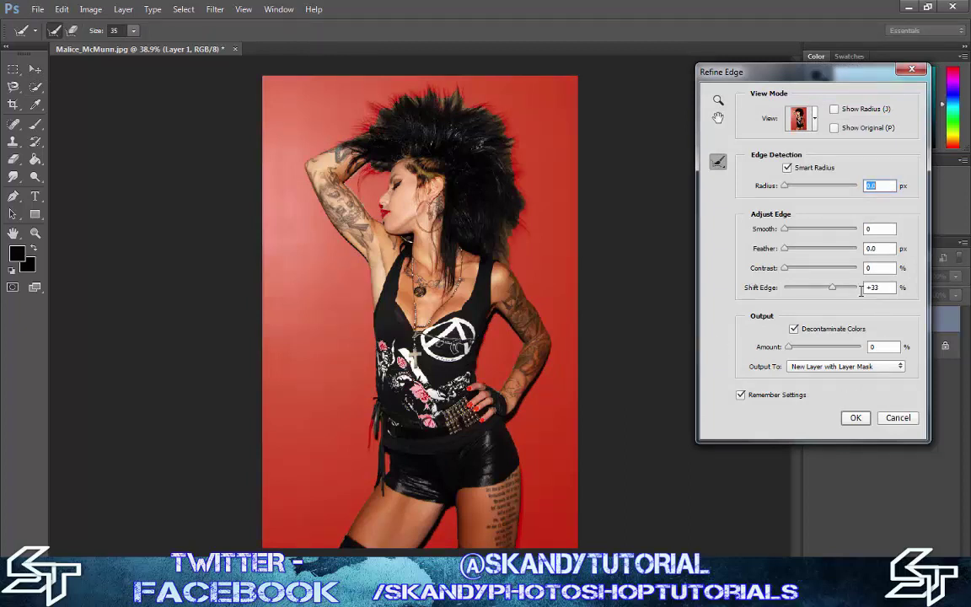
left_click(835, 291)
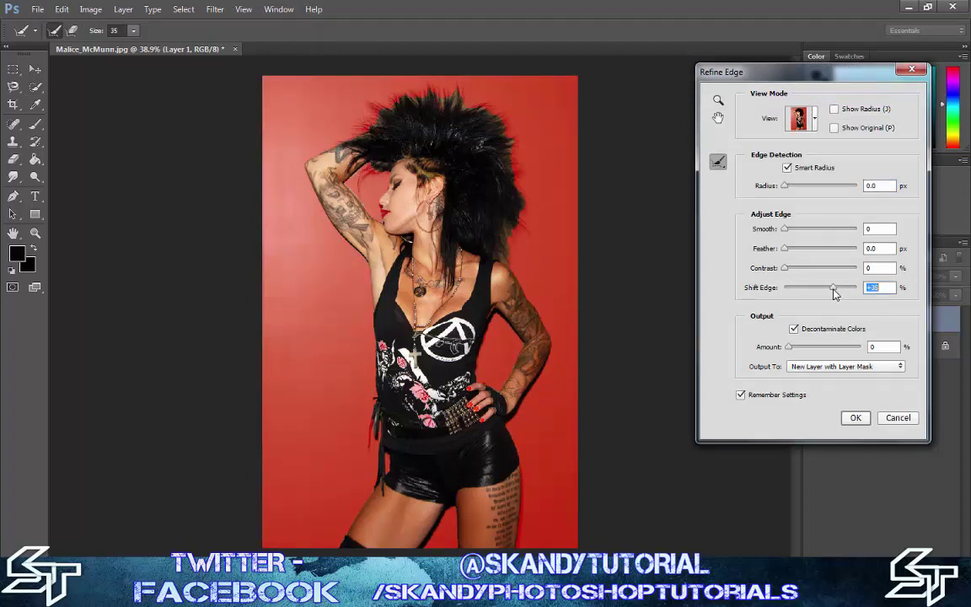
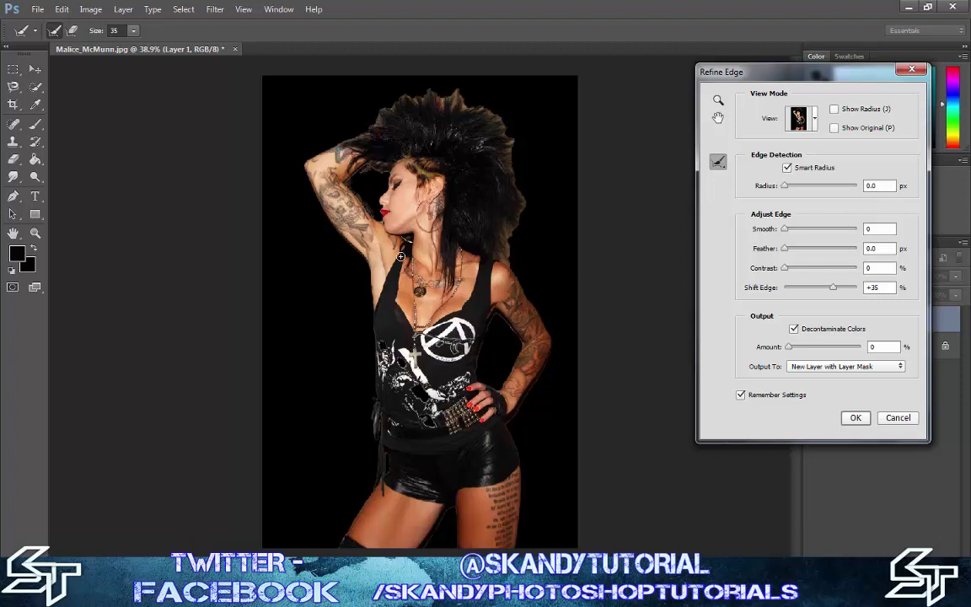
mouse_move(371, 136)
left_mouse_down()
mouse_move(357, 137)
mouse_move(393, 108)
mouse_move(362, 88)
mouse_move(388, 85)
mouse_move(443, 106)
mouse_move(455, 90)
mouse_move(461, 105)
mouse_move(502, 128)
mouse_move(522, 209)
mouse_move(506, 247)
mouse_move(511, 263)
left_mouse_up()
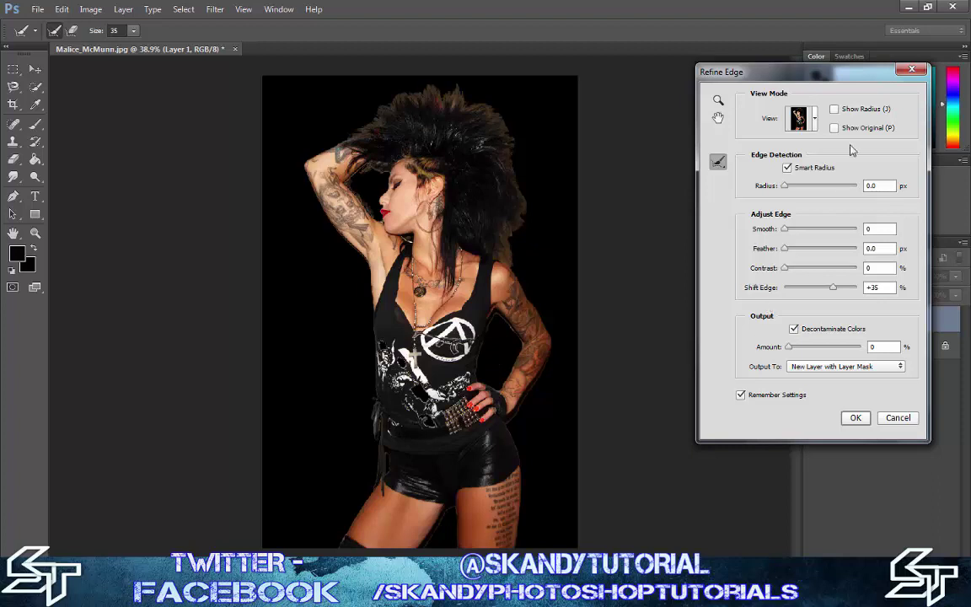
Step: Switch the Refine Edge preview to Overlay and brush over the remaining stray hair tips and the dangling laces at the waist
left_click(815, 125)
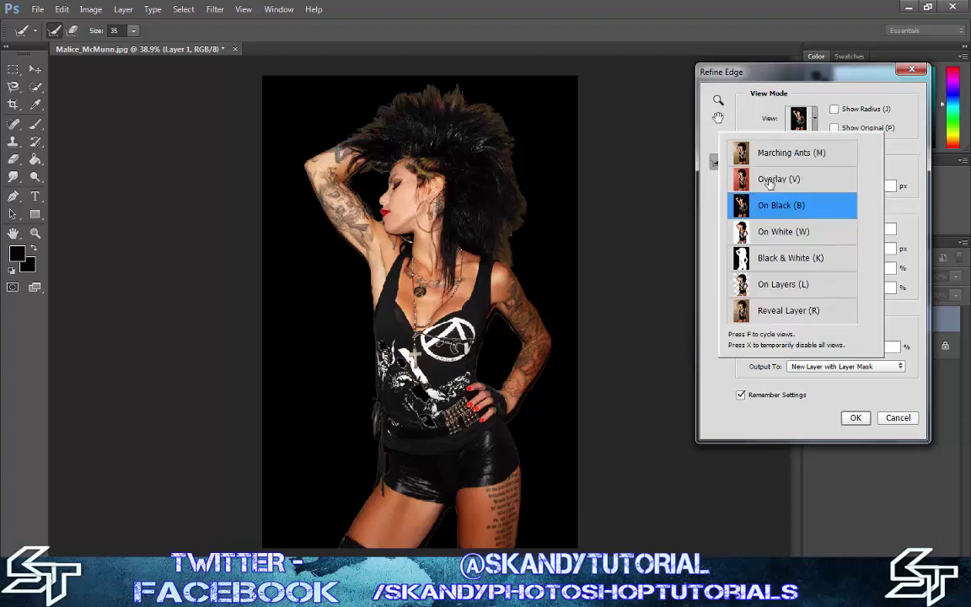
key("v")
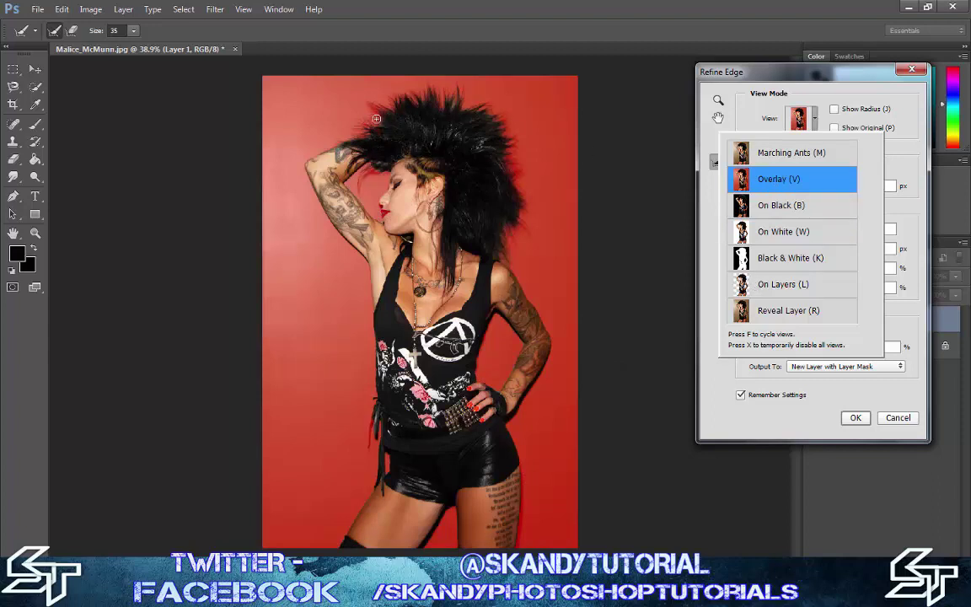
left_click(376, 113)
mouse_move(364, 104)
left_mouse_down()
mouse_move(383, 112)
mouse_move(352, 125)
mouse_move(378, 123)
left_mouse_up()
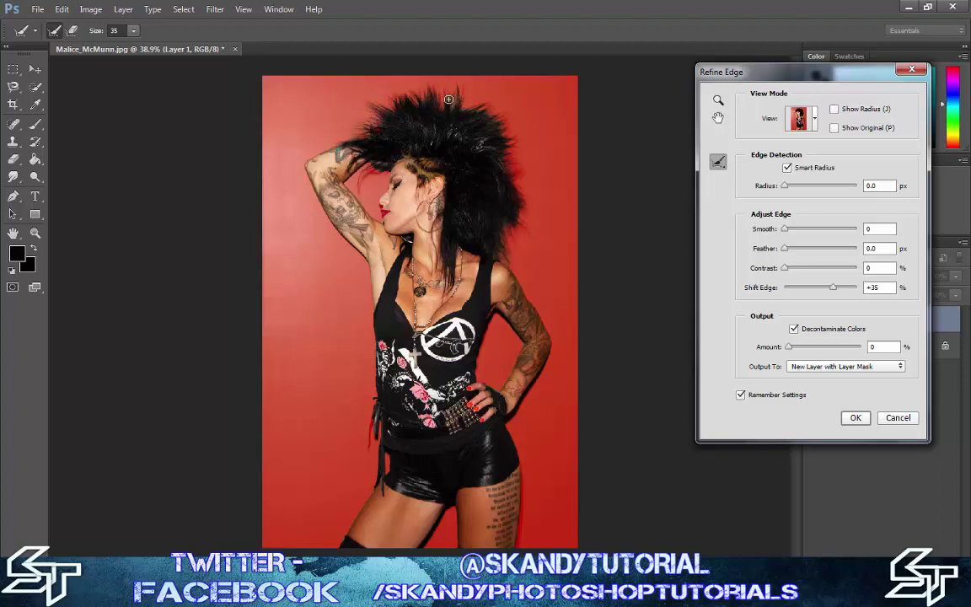
mouse_move(454, 101)
left_mouse_down()
mouse_move(463, 93)
mouse_move(460, 105)
left_mouse_up()
mouse_move(512, 161)
left_mouse_down()
mouse_move(512, 177)
mouse_move(519, 129)
mouse_move(514, 142)
left_mouse_up()
left_click_drag(370, 422, 368, 445)
Step: Readjust Shift Edge to a positive value and output the refined selection as a new layer with a layer mask
left_click_drag(831, 288, 774, 292)
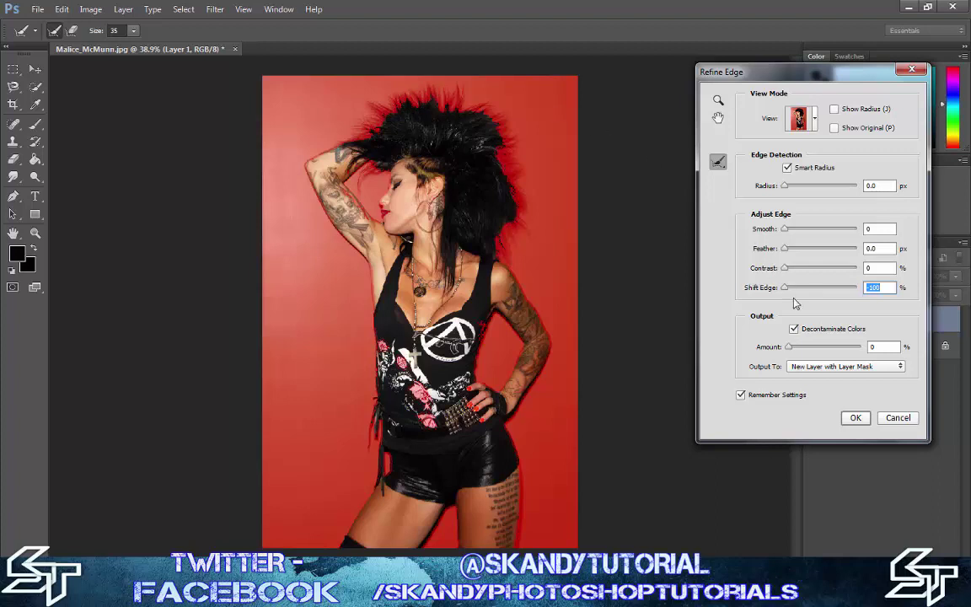
left_click_drag(786, 292, 824, 293)
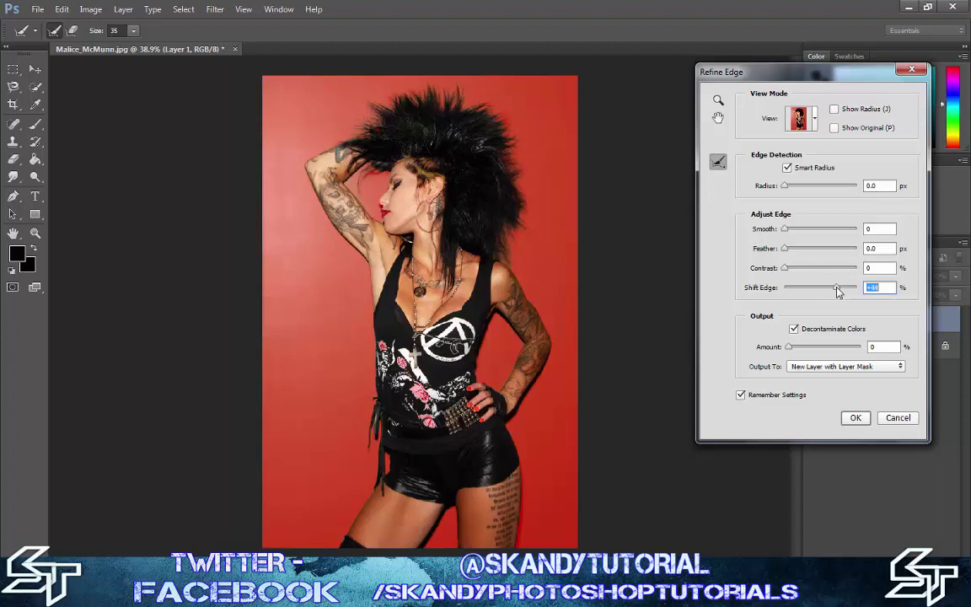
left_click_drag(837, 291, 834, 291)
left_click(856, 416)
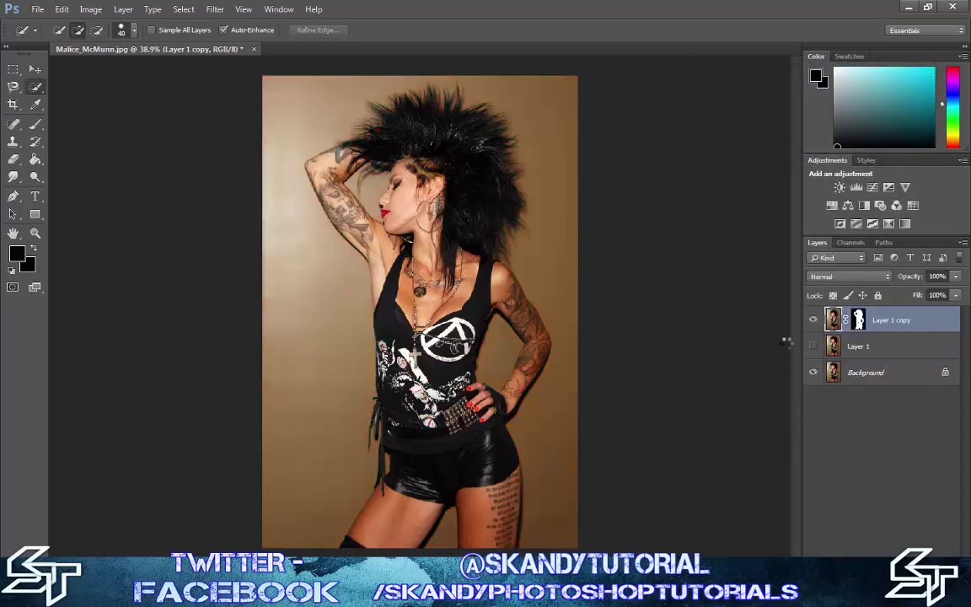
Step: Select the mask of Layer 1 copy and hide Layer 1 and the Background to leave only the cutout showing
left_click(814, 347)
left_click(857, 320)
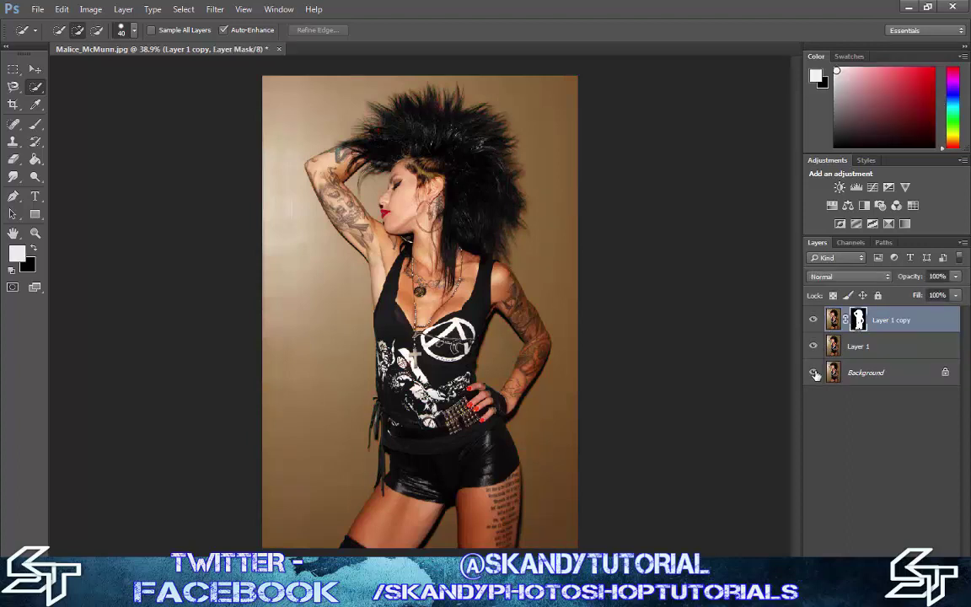
left_click(814, 346)
left_click(813, 372)
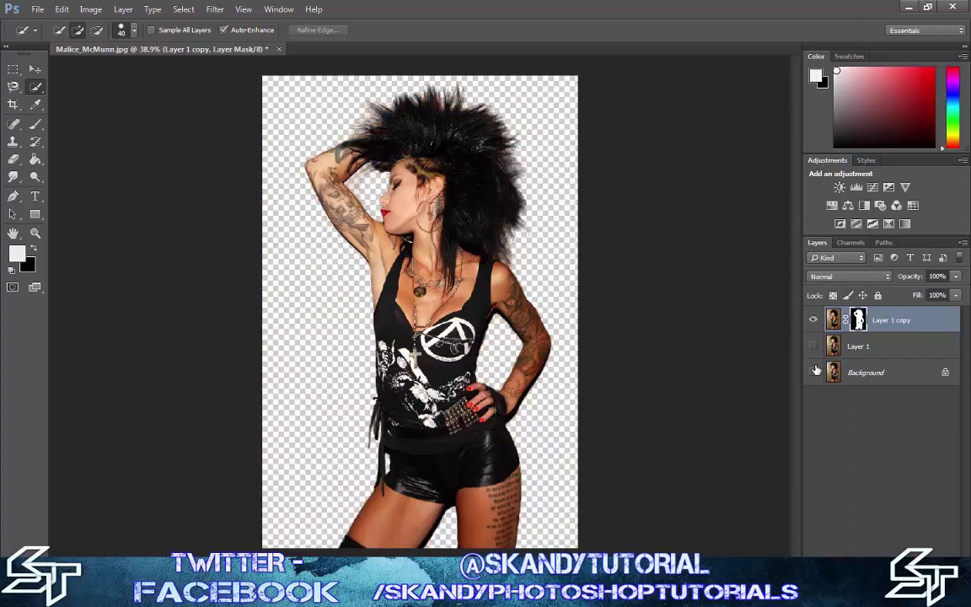